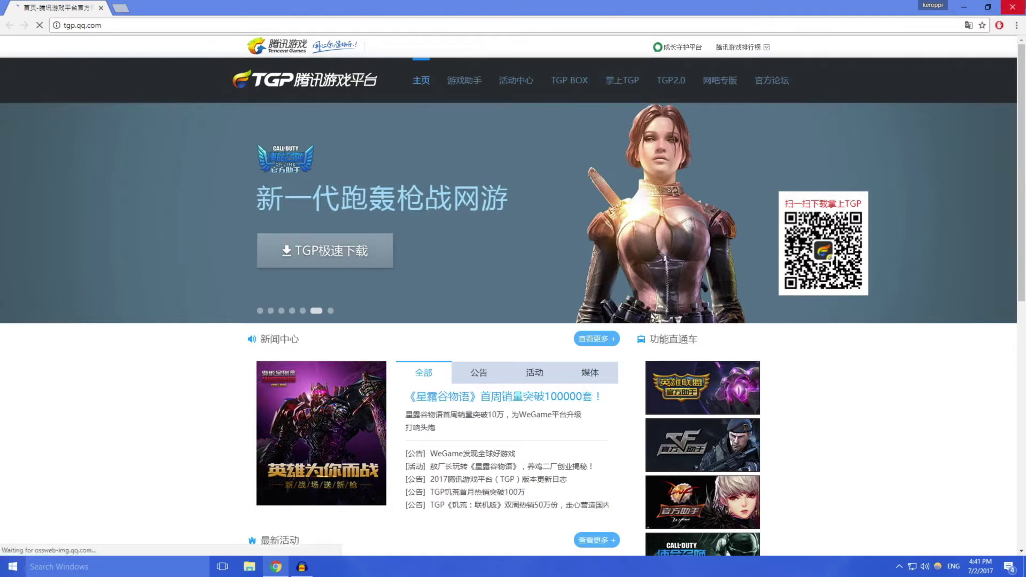
# - Leave the browser, launch 腾讯游戏平台 from the desktop with permission to make changes, and log in with the saved account
pyautogui.click(975, 9)
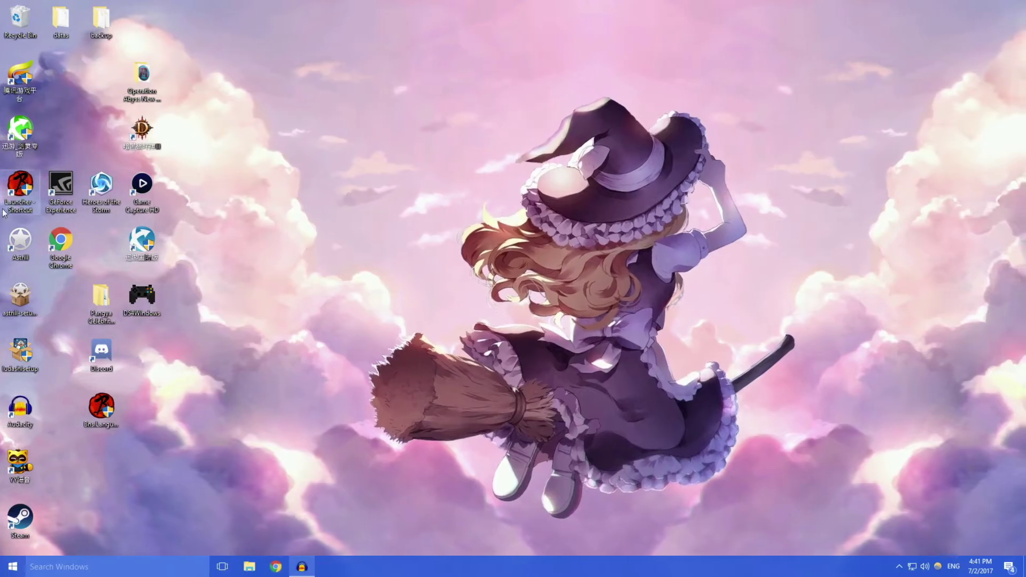
pyautogui.doubleClick(11, 79)
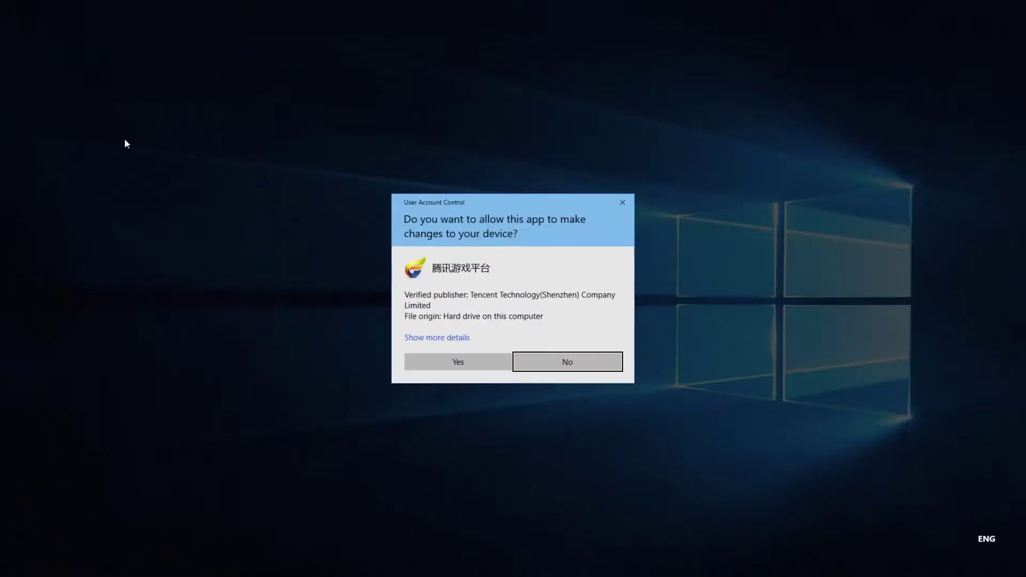
pyautogui.click(487, 362)
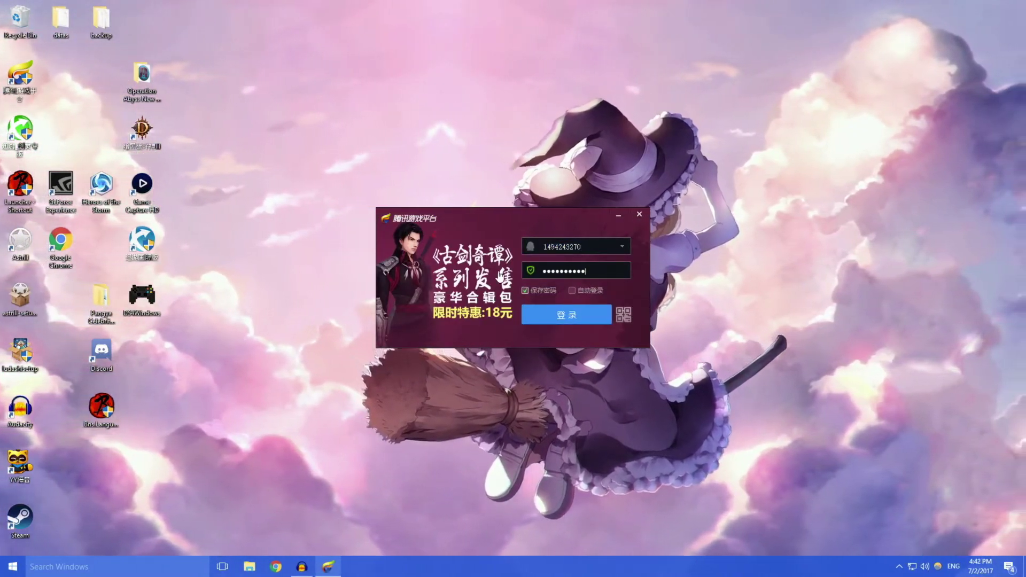
pyautogui.click(568, 315)
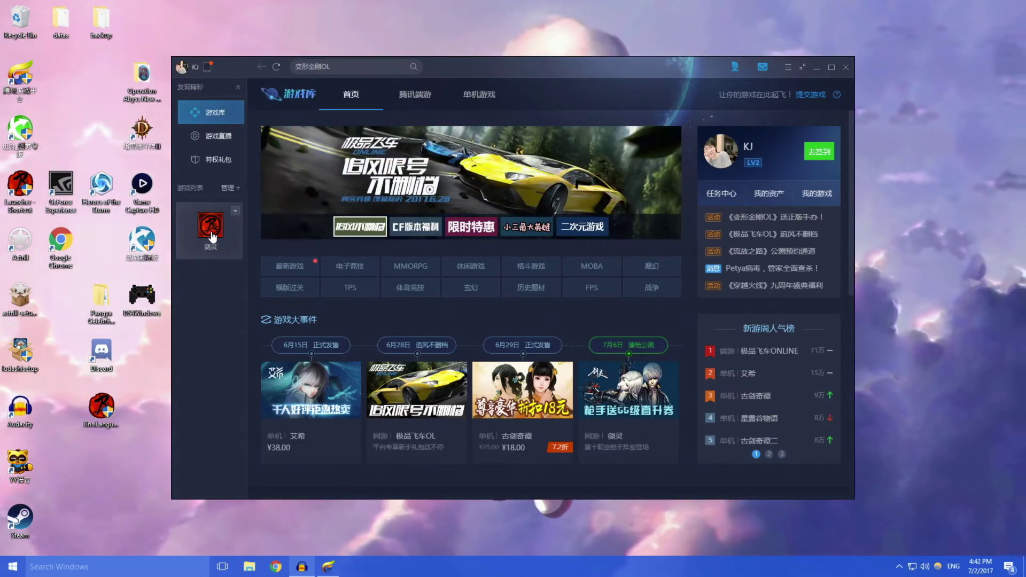
# - Start scanning the C:\ drive for local games from the game management page, and close the scan dialog
pyautogui.click(233, 190)
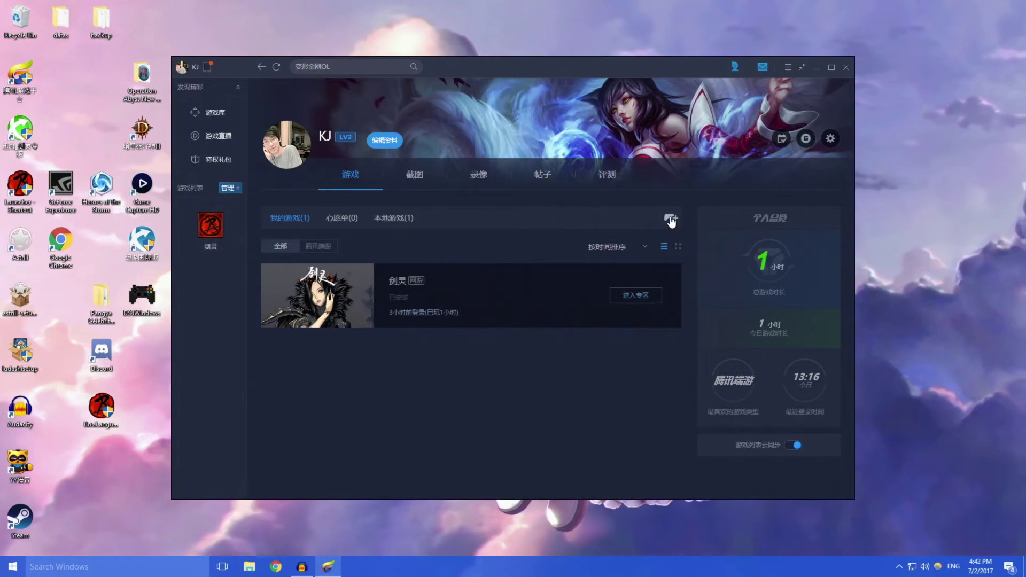
pyautogui.click(671, 220)
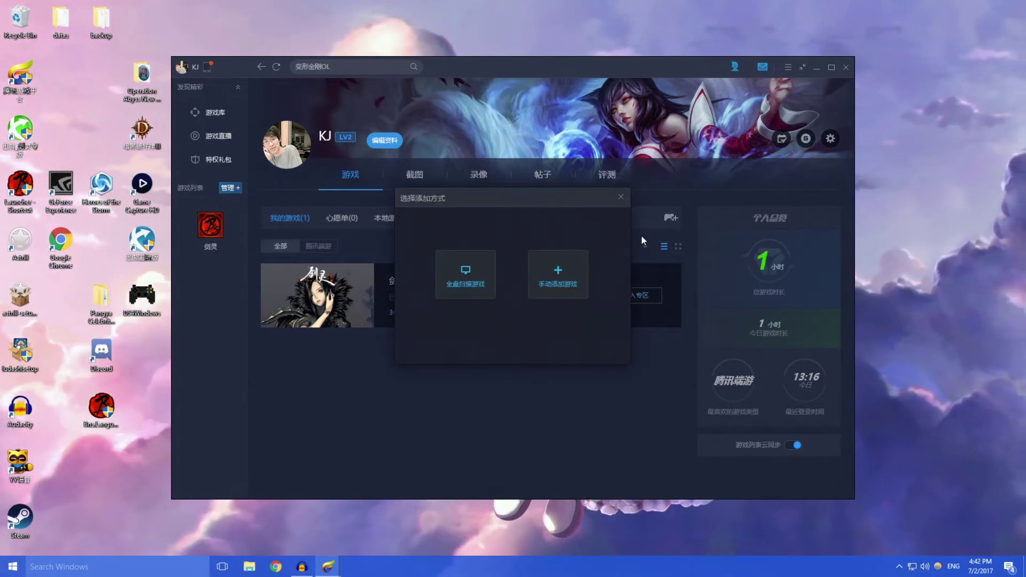
pyautogui.click(440, 281)
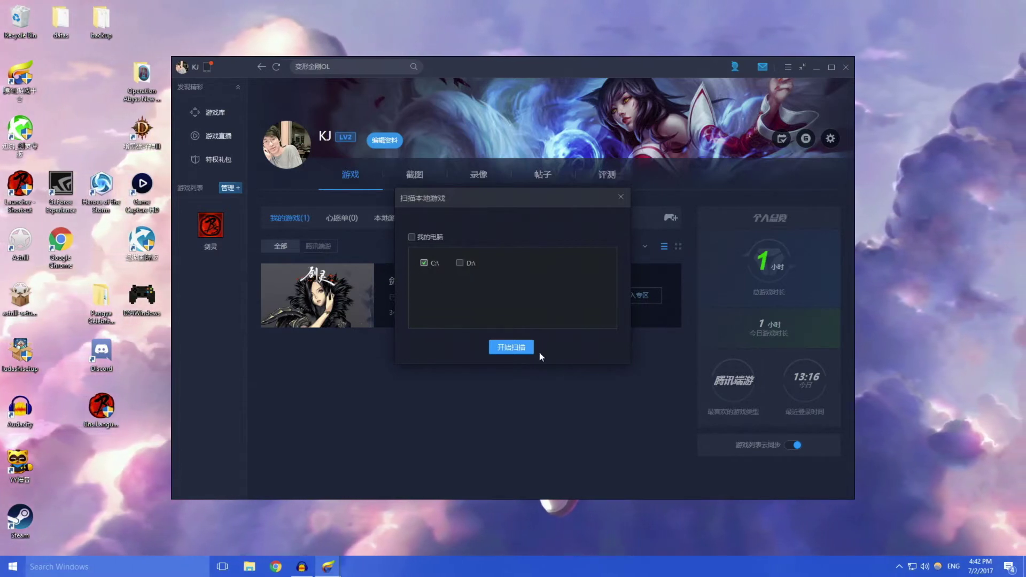
pyautogui.click(514, 348)
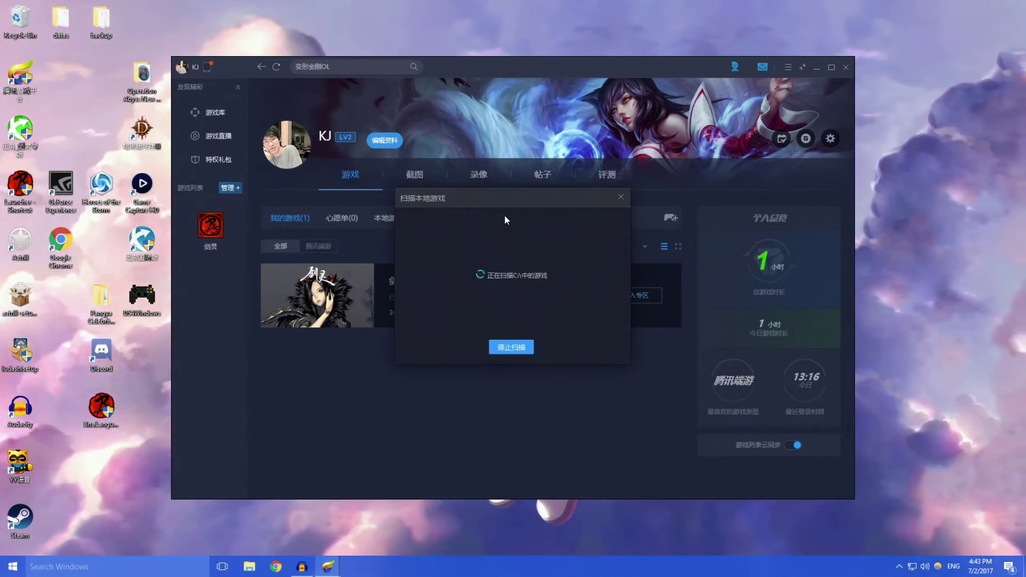
pyautogui.click(620, 197)
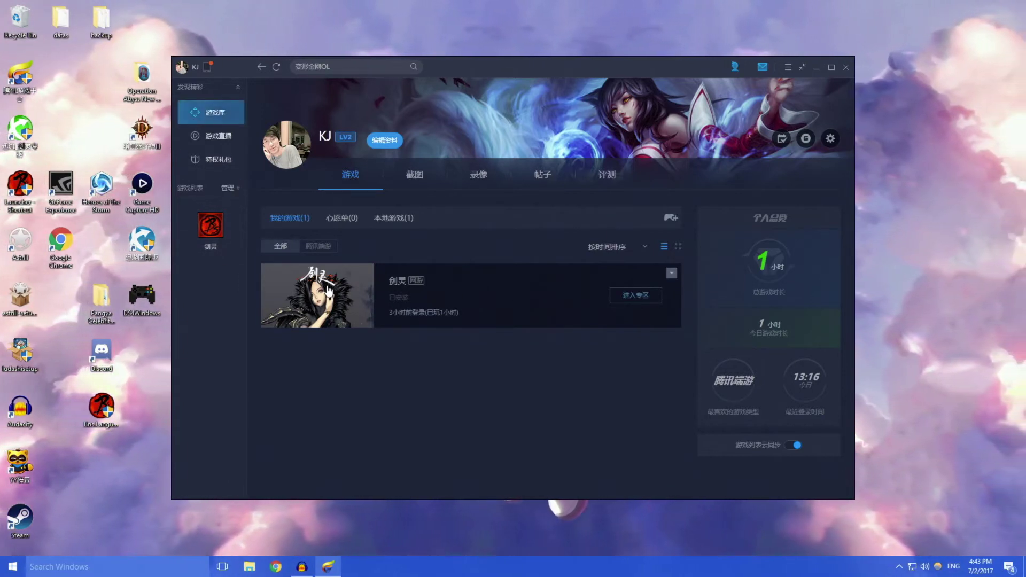
# - Open the 剑灵 game page and bring up its full server region selection through 其他大区
pyautogui.click(327, 285)
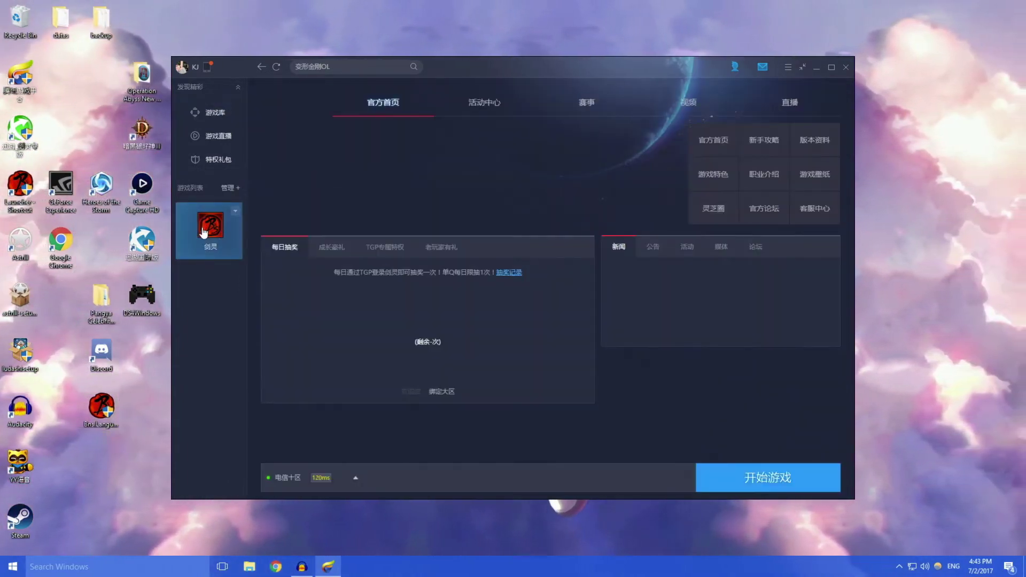
pyautogui.click(348, 480)
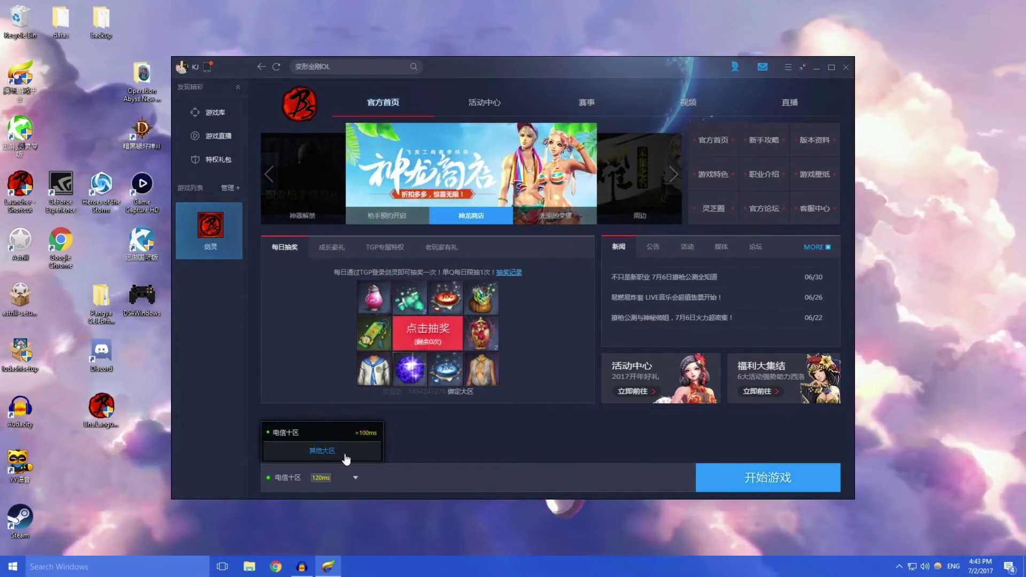
pyautogui.click(322, 452)
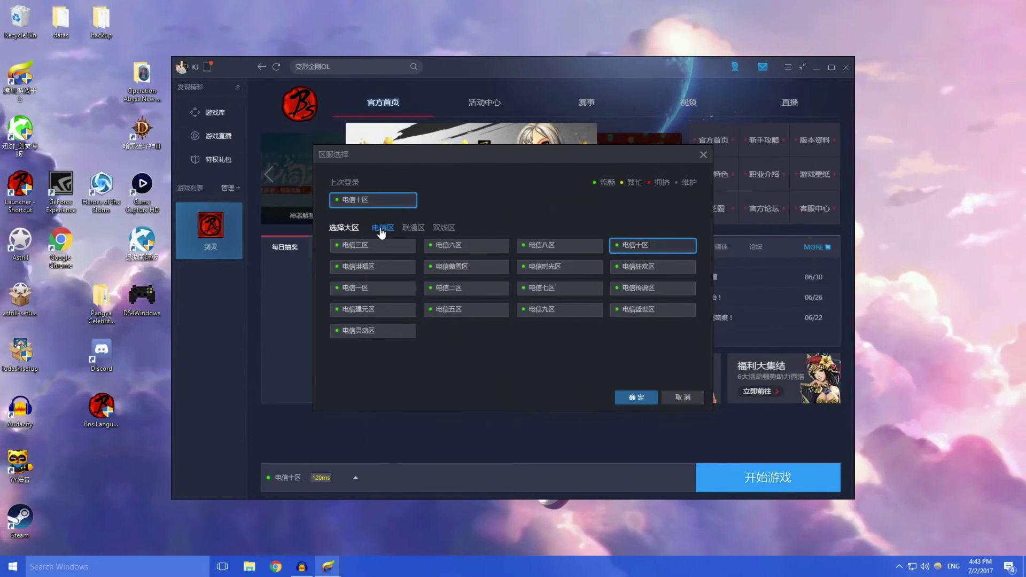
# - Look through the servers offered under the 联通区, 双线区 and 电信区 region groups
pyautogui.click(410, 230)
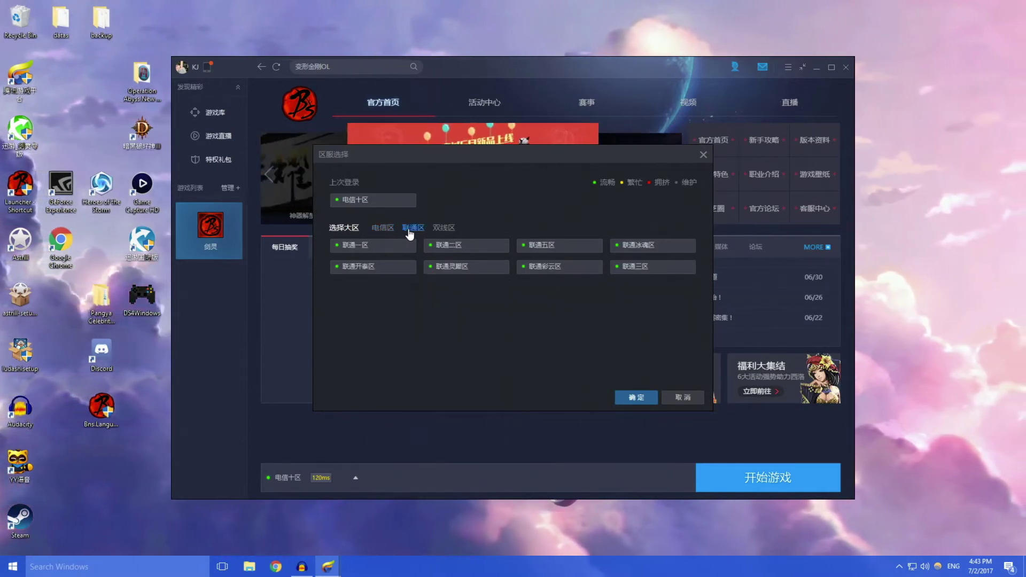
pyautogui.click(441, 234)
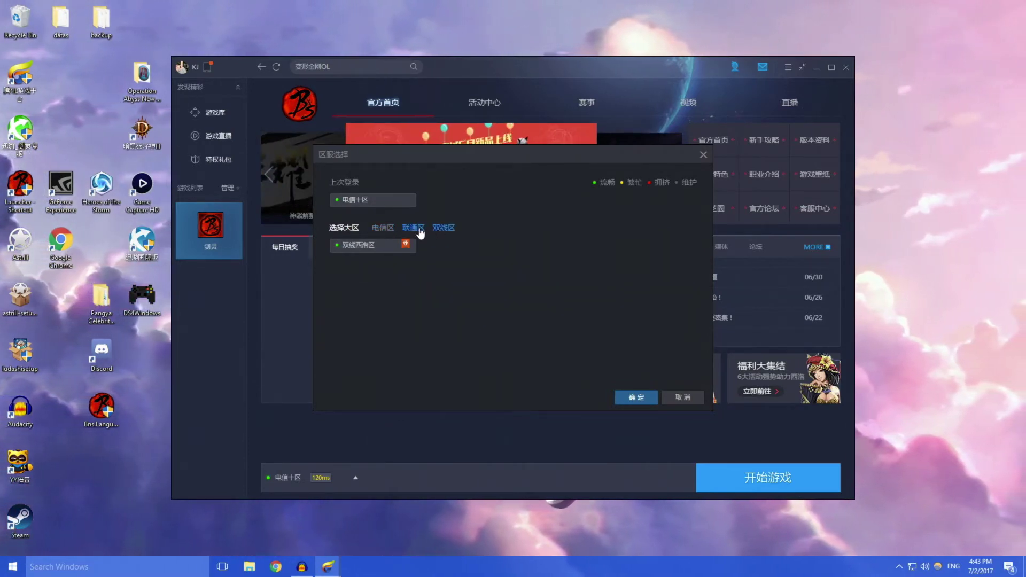
pyautogui.click(419, 230)
pyautogui.click(382, 230)
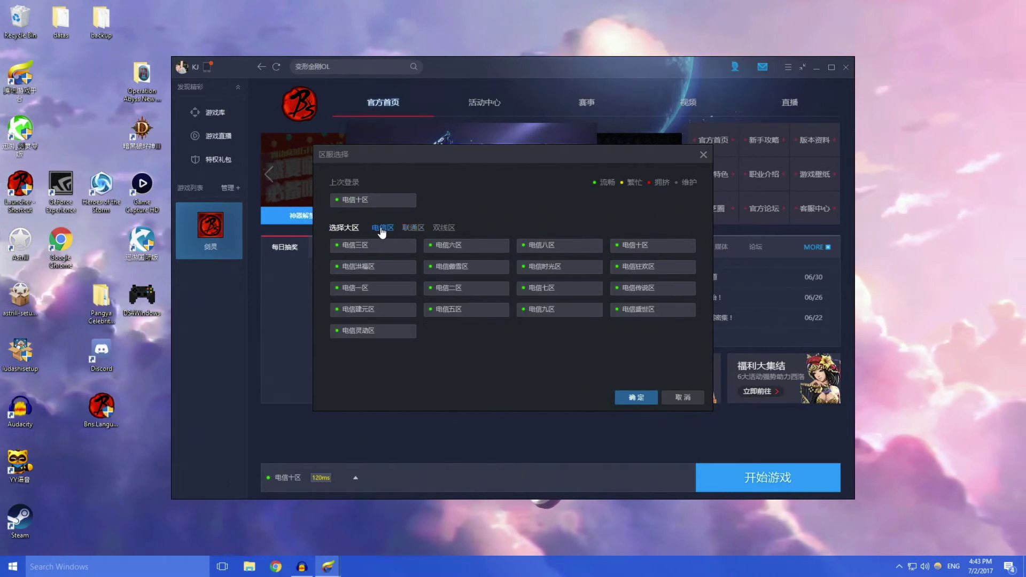
# - Choose the 电信十区 server, confirm the selection, and start the 剑灵 game
pyautogui.click(657, 249)
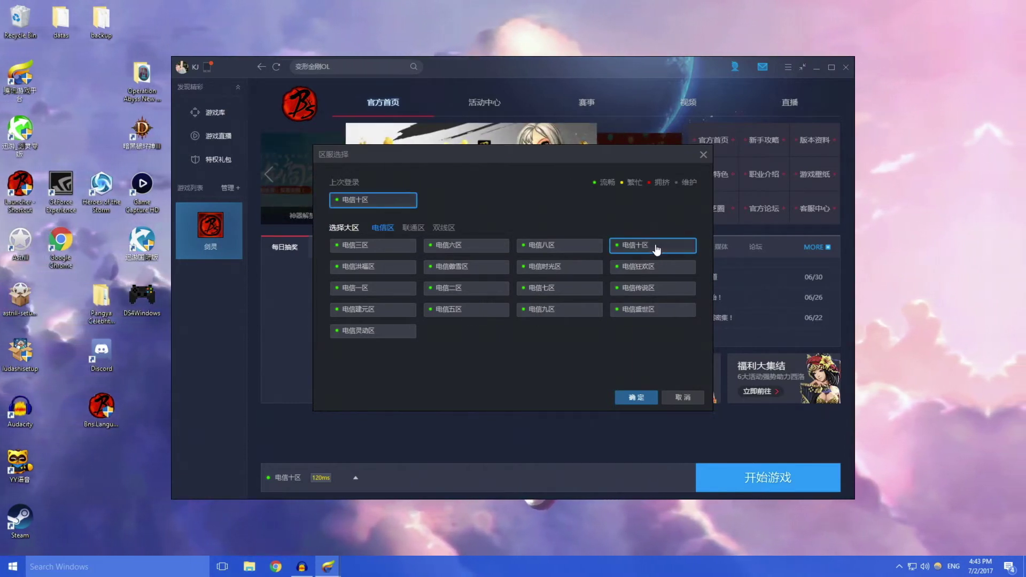
pyautogui.click(632, 400)
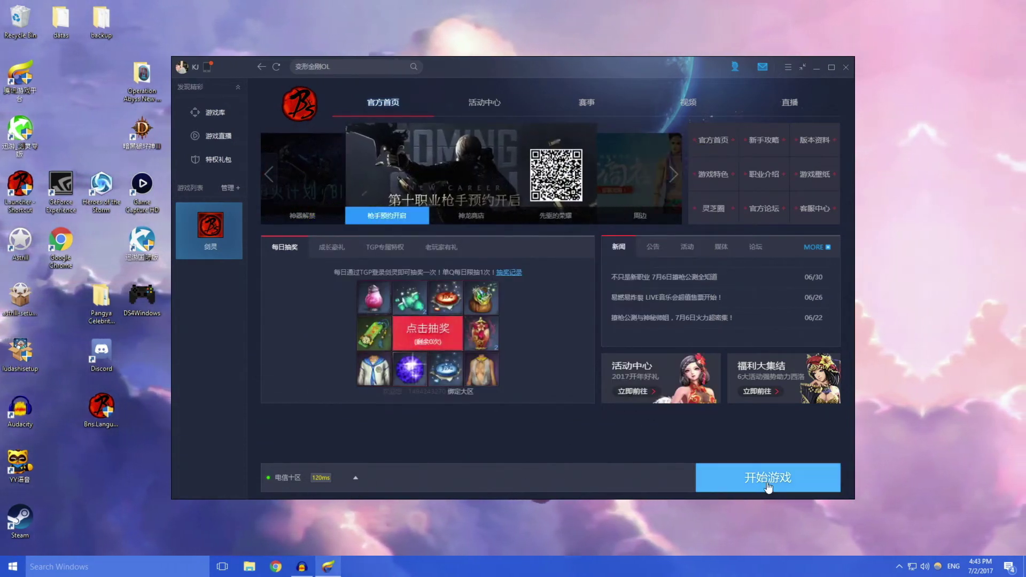
pyautogui.click(900, 568)
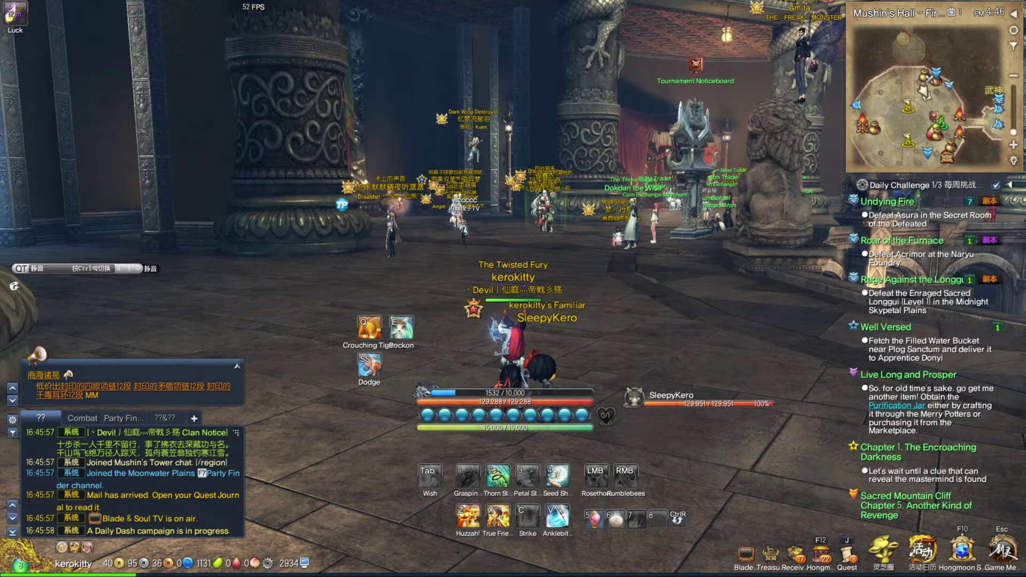
# - Switch from the game to 腾讯游戏平台 and view the 成长豪礼 and TGP专属特权 rewards
pyautogui.hotkey('alt', 'Tab')
pyautogui.hotkey('alt', 'Tab')
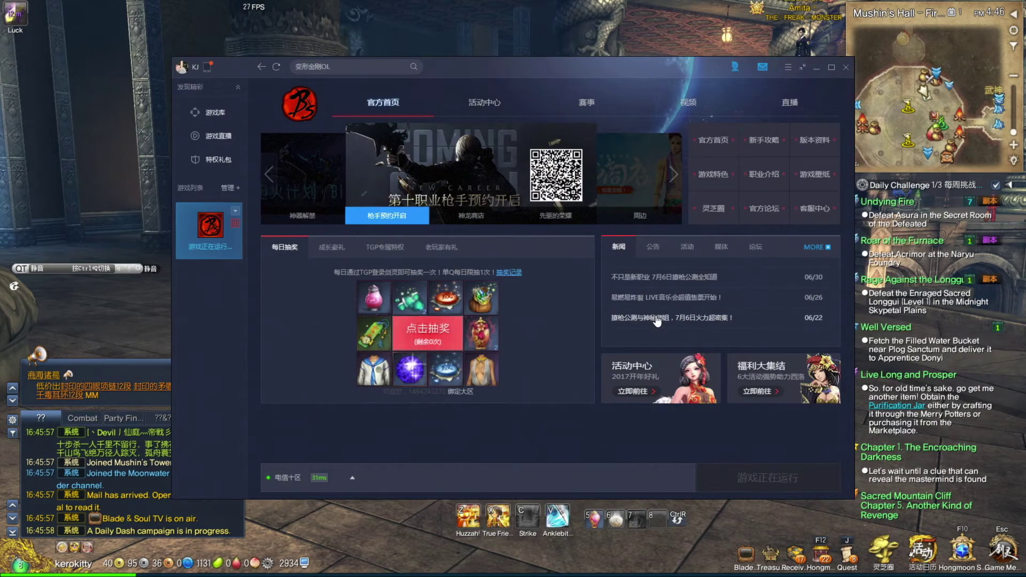
pyautogui.click(320, 249)
pyautogui.click(371, 258)
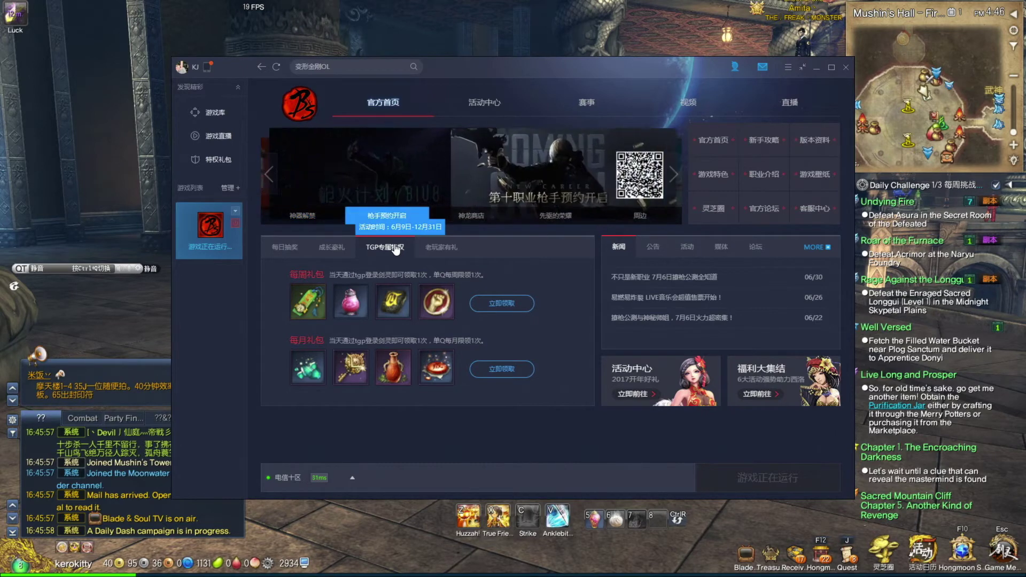
# - Show the system calendar, browse back to May 2017, and close it
pyautogui.press('super')
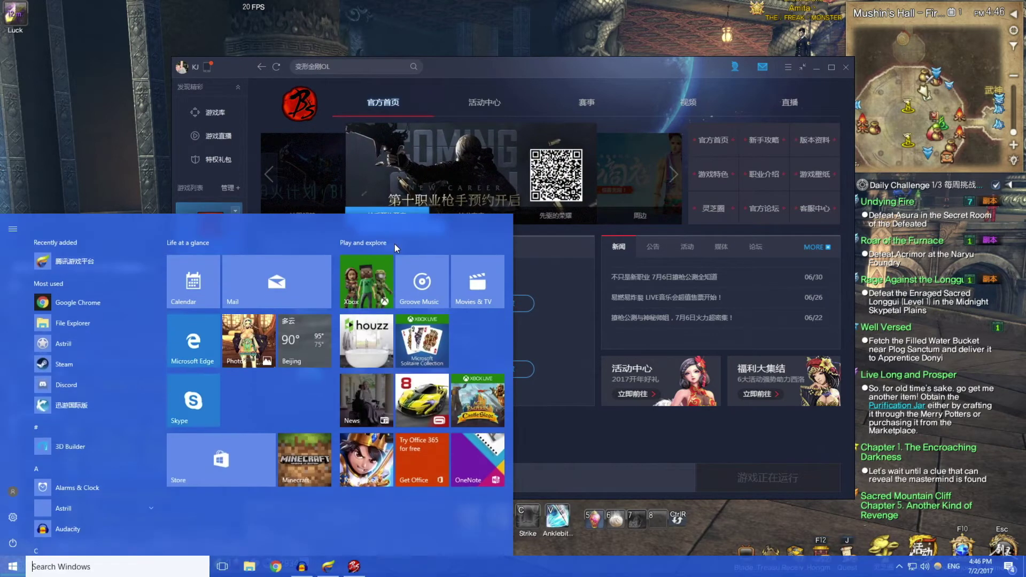
pyautogui.press('super+alt+d')
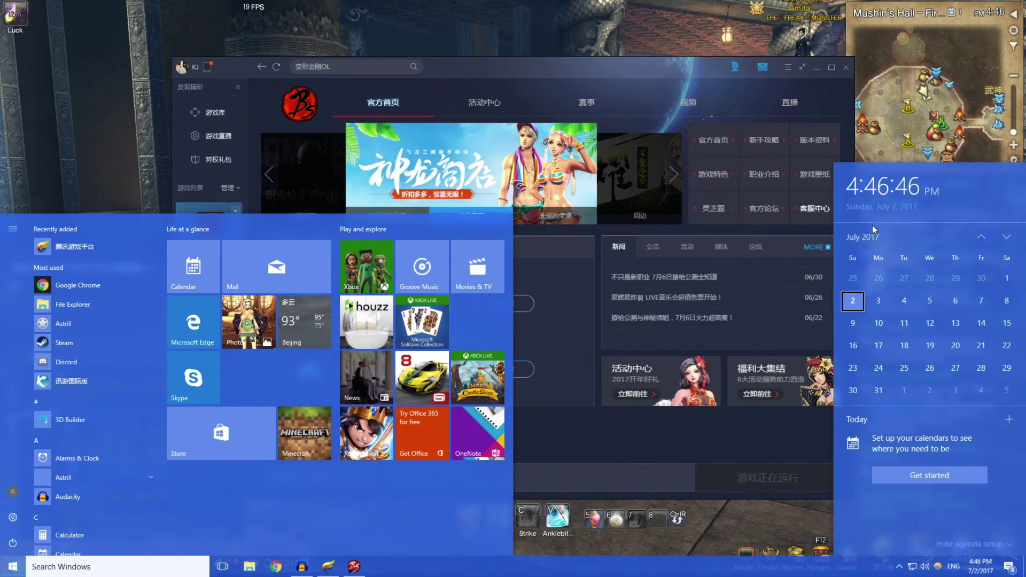
pyautogui.click(981, 237)
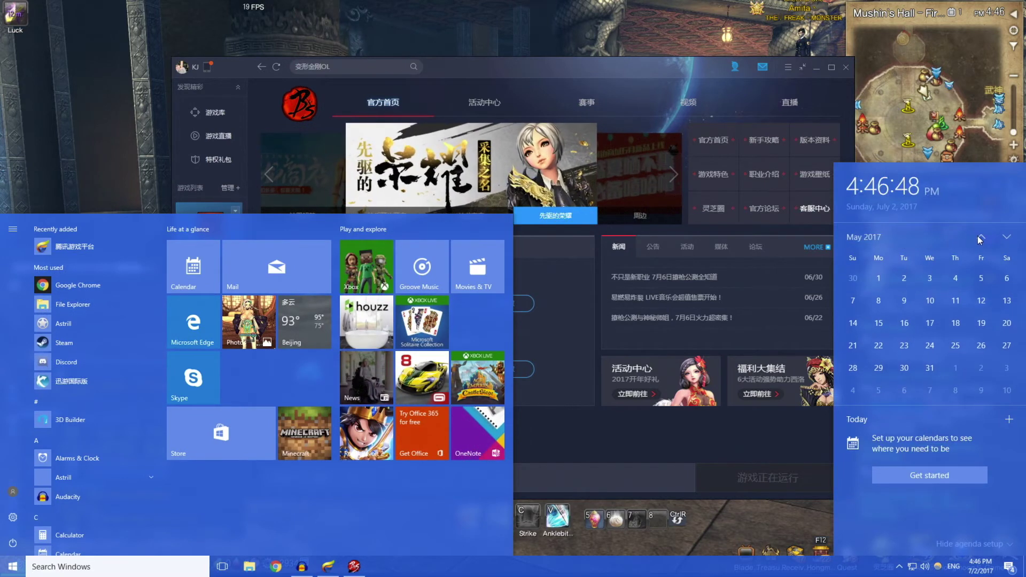
pyautogui.press('Escape')
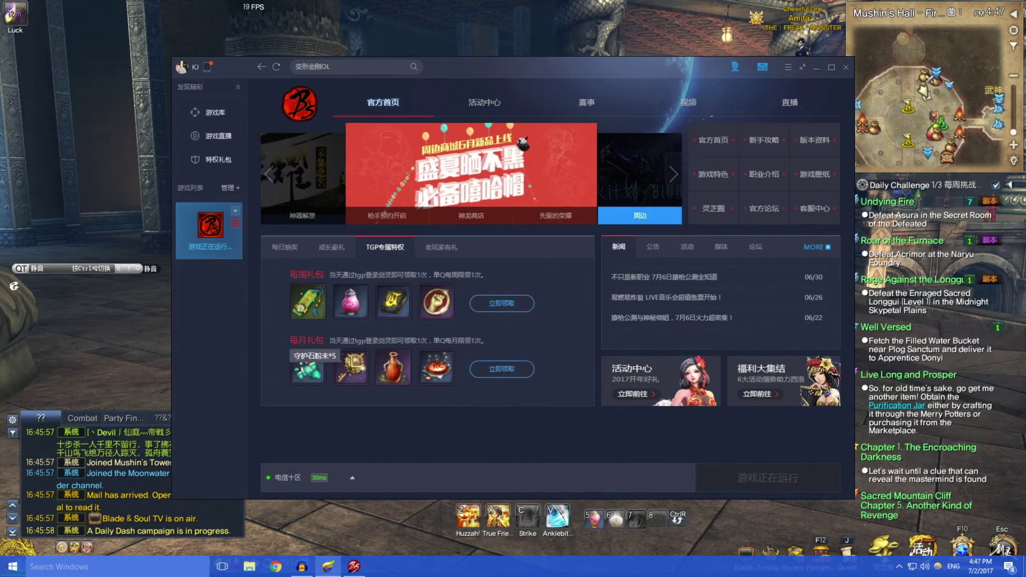
# - Review the 老玩家有礼, TGP专属特权 and 成长豪礼 rewards and the 每日抽奖 daily draw
pyautogui.click(441, 247)
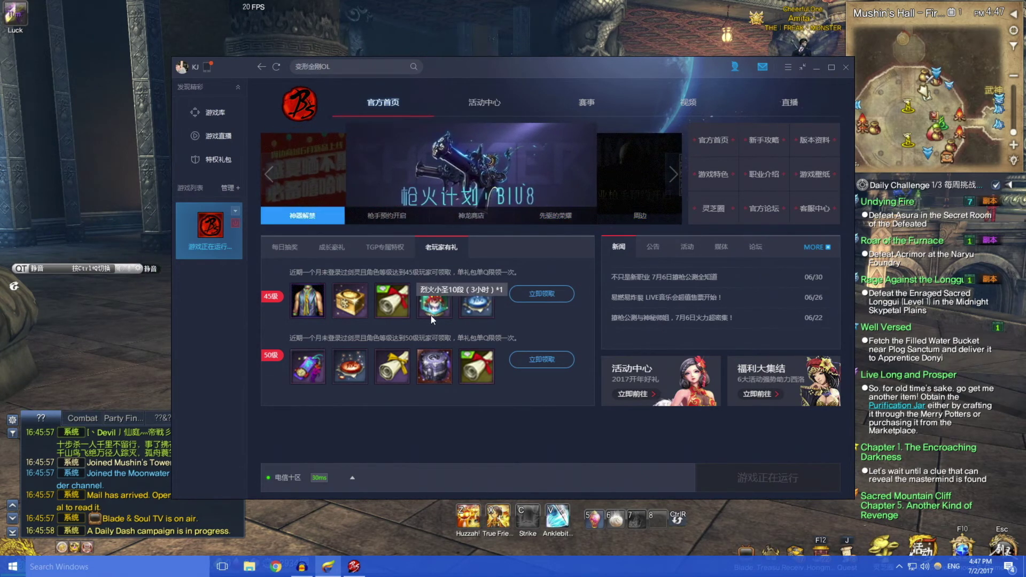
pyautogui.click(381, 250)
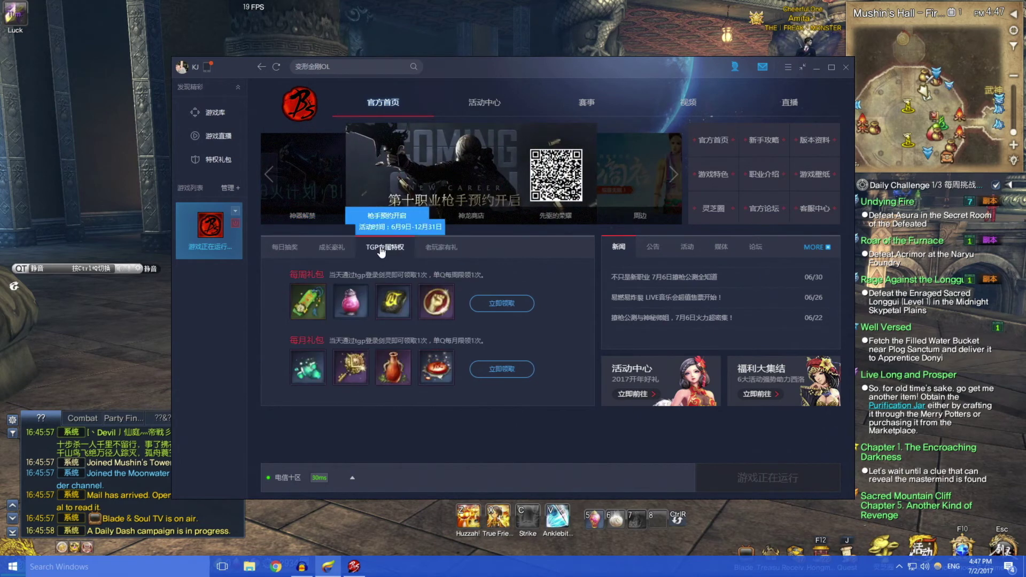
pyautogui.click(335, 249)
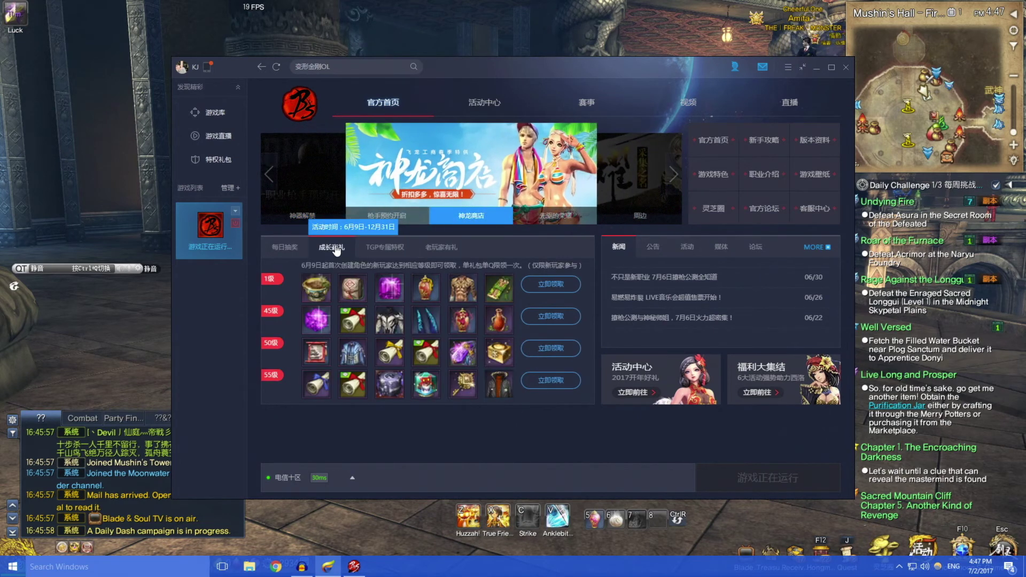
pyautogui.click(286, 249)
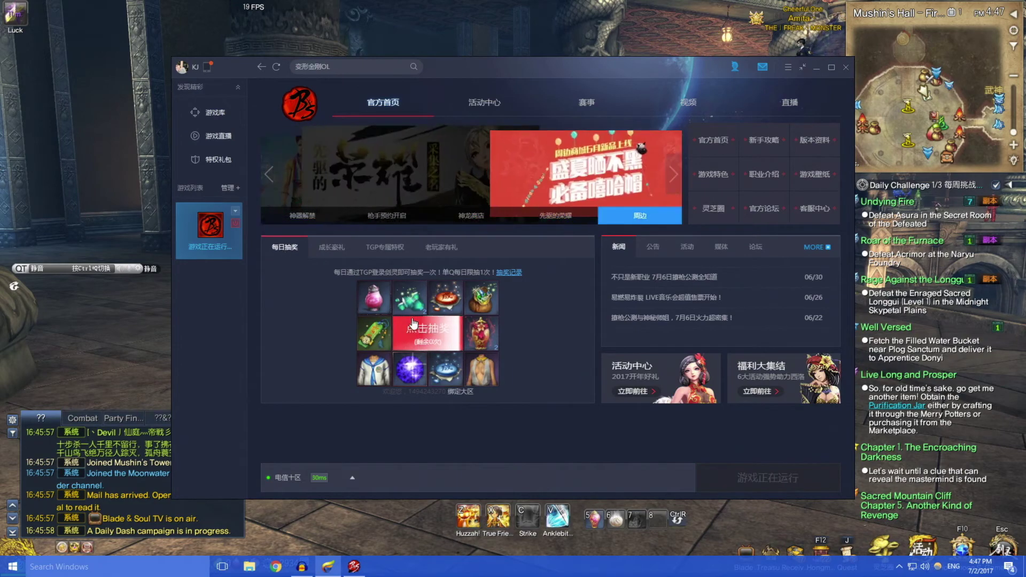
# - Switch to the game and back to 腾讯游戏平台, and view the weekly and monthly gift packs under TGP专属特权
pyautogui.hotkey('alt', 'Tab')
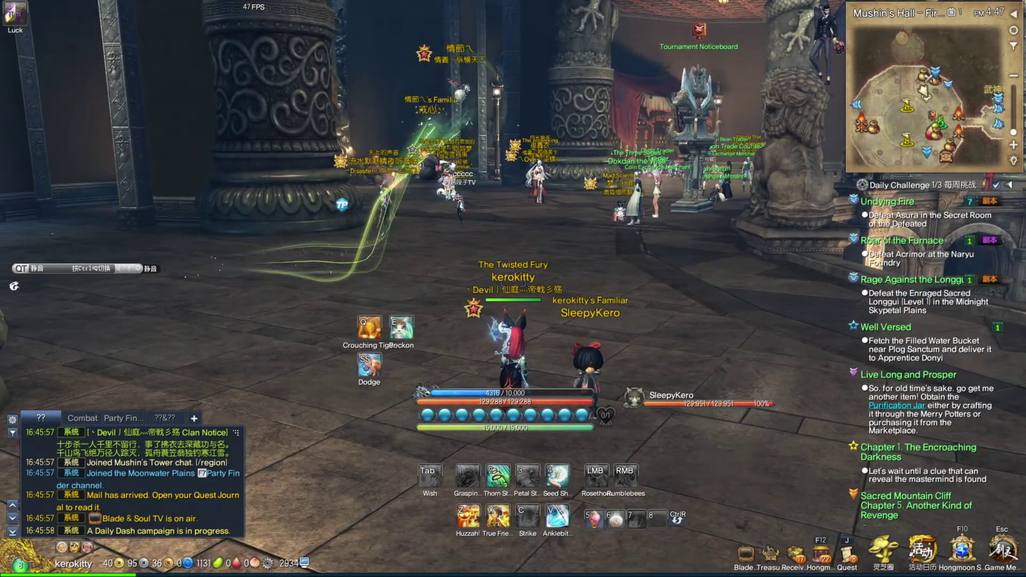
pyautogui.hotkey('alt', 'Tab')
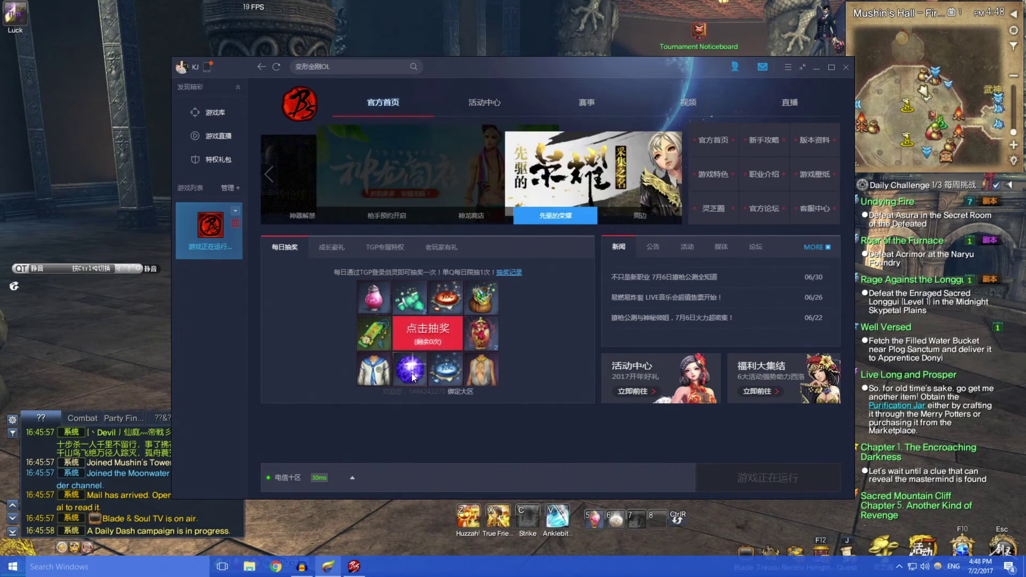
pyautogui.click(385, 247)
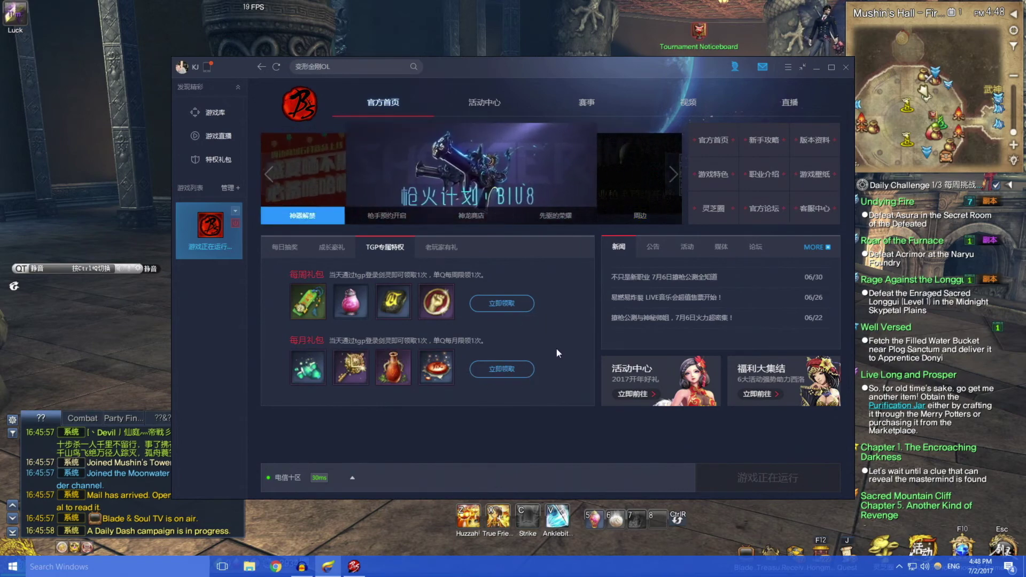
# - Switch to the 剑灵 game, run the character to the training dummies, and attack the Green Training Dummy with several skills
pyautogui.hotkey('alt', 'Tab')
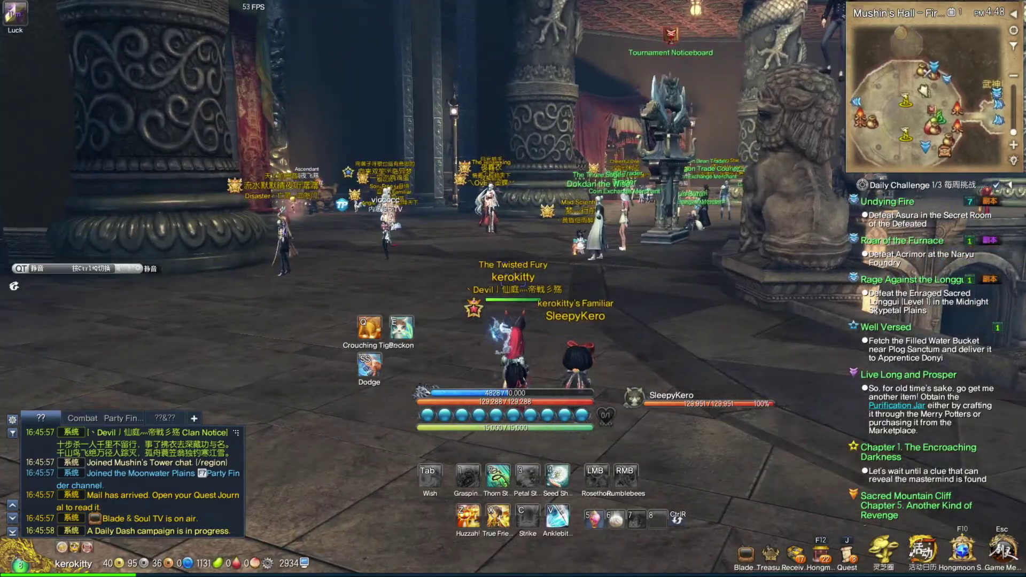
pyautogui.press('w')
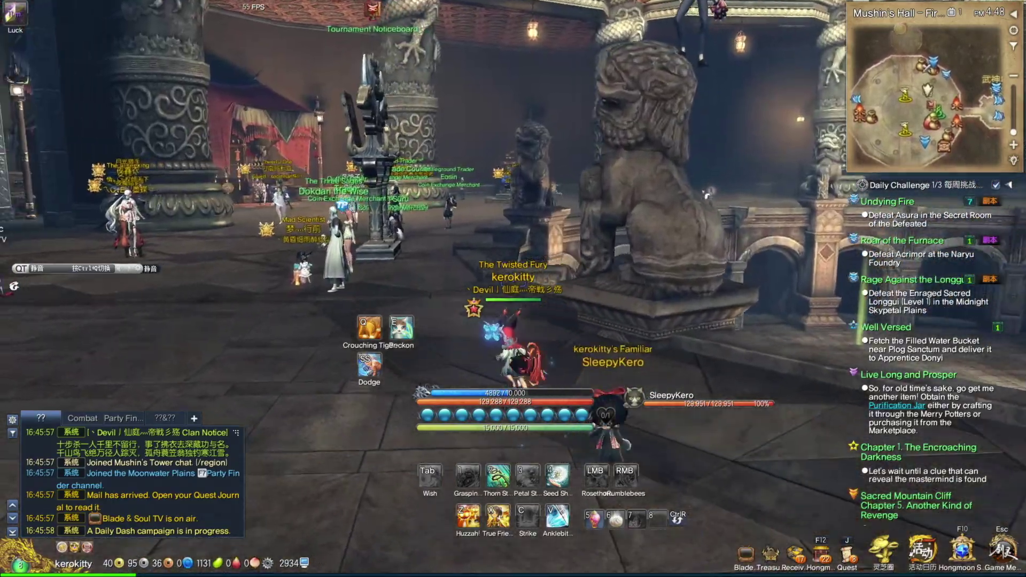
pyautogui.press('w')
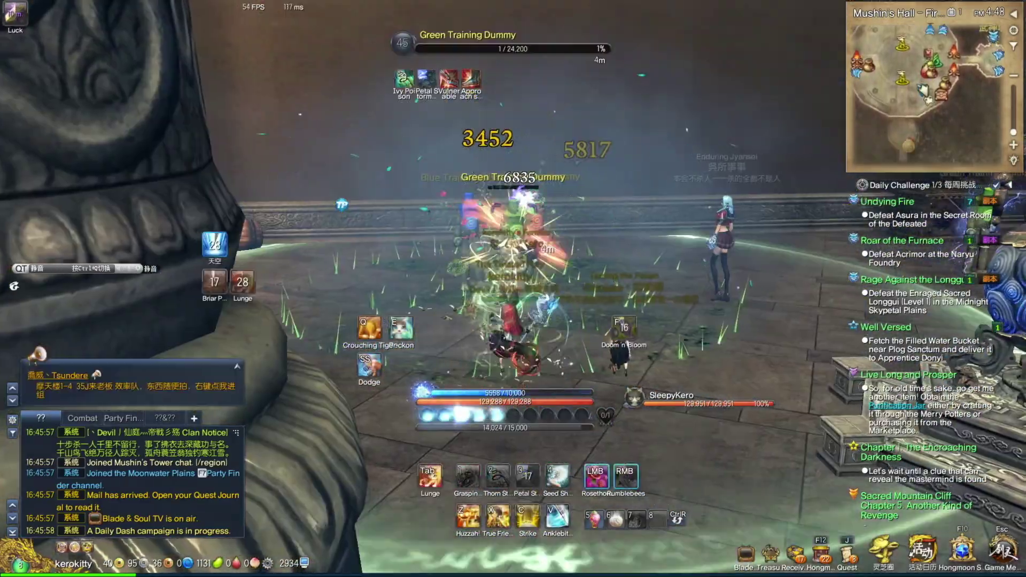
pyautogui.press('3')
pyautogui.press('f')
pyautogui.press('r')
pyautogui.press('r')
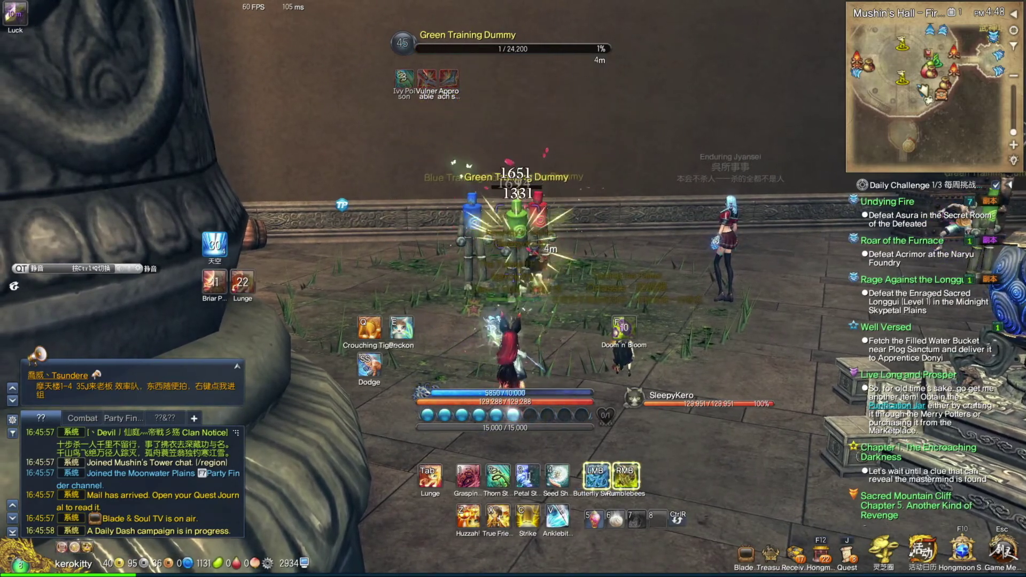